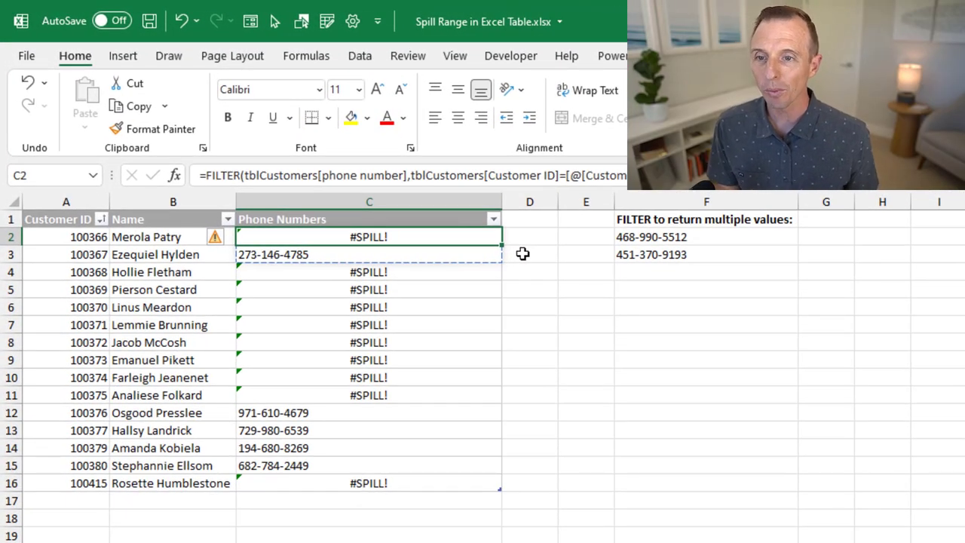
# Inspect the spilling FILTER formula in C2 without changes, and glance at the Customer List sheet
pyautogui.doubleClick(421, 236)
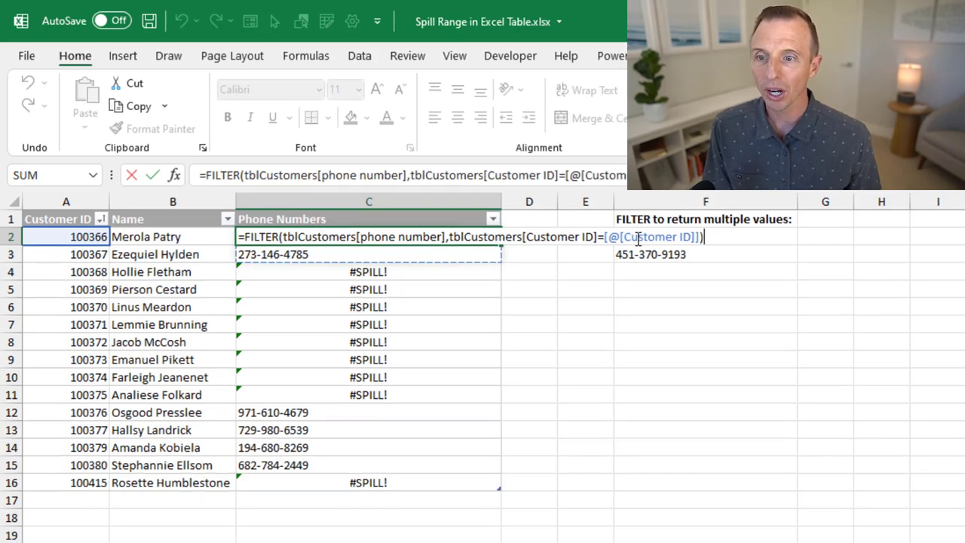
pyautogui.press('Escape')
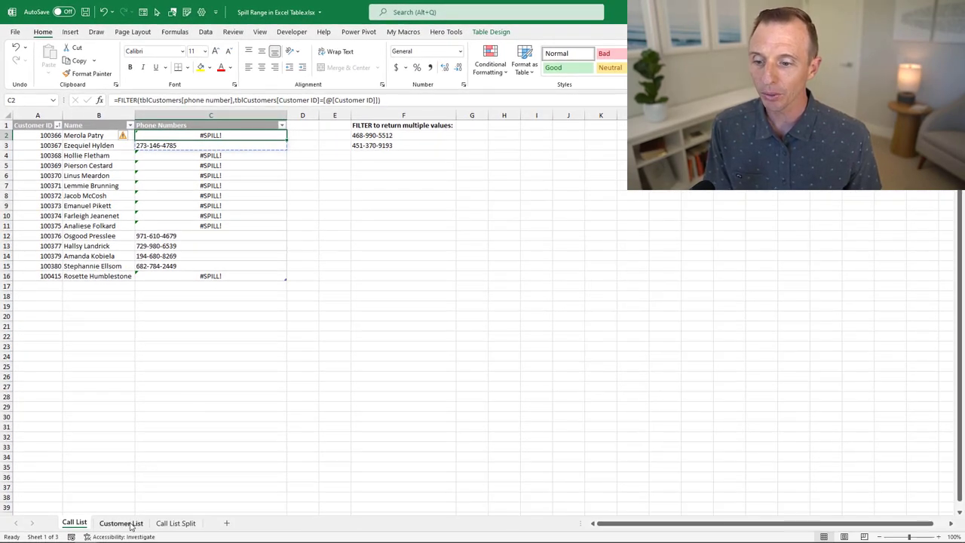
pyautogui.click(121, 523)
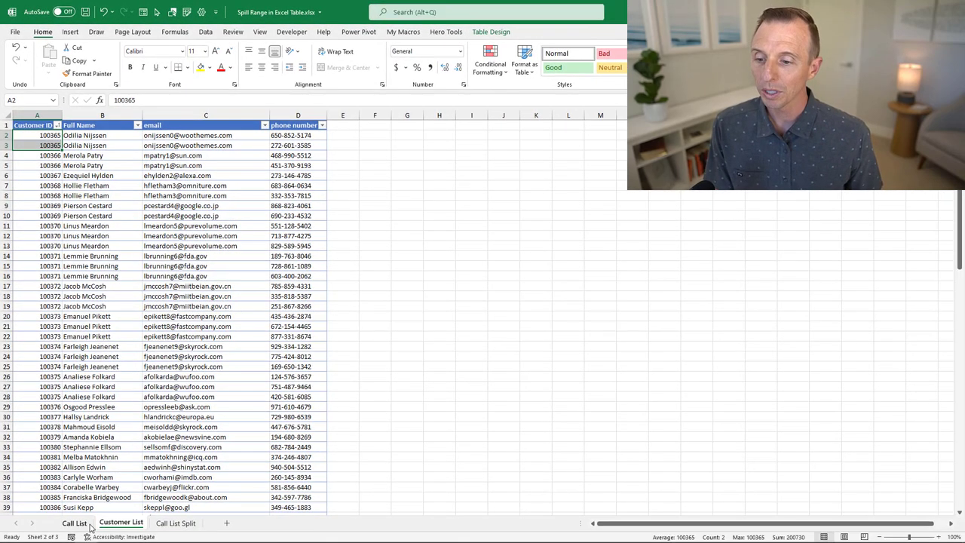
pyautogui.click(87, 525)
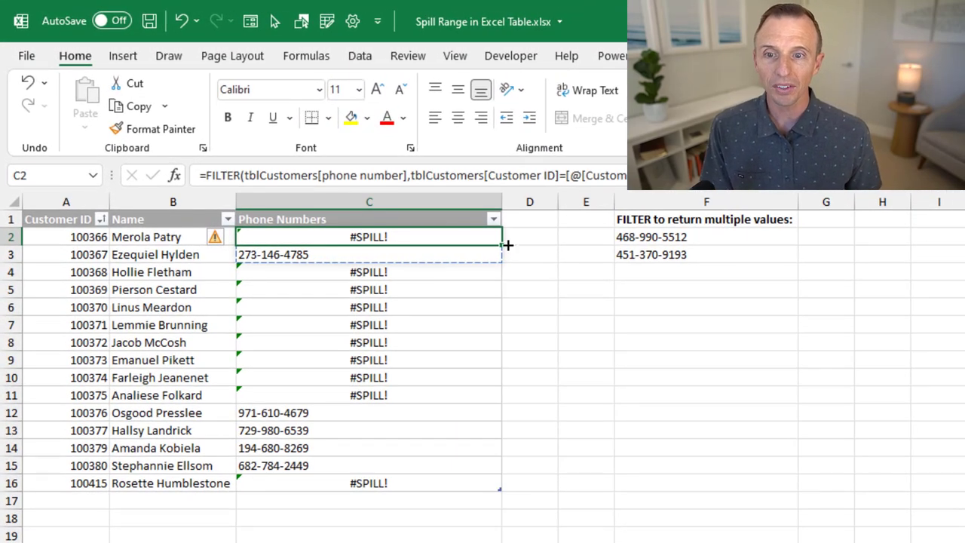
# Point out the FILTER example result in F2 and the #SPILL! errors in C2 and row 4
pyautogui.click(681, 238)
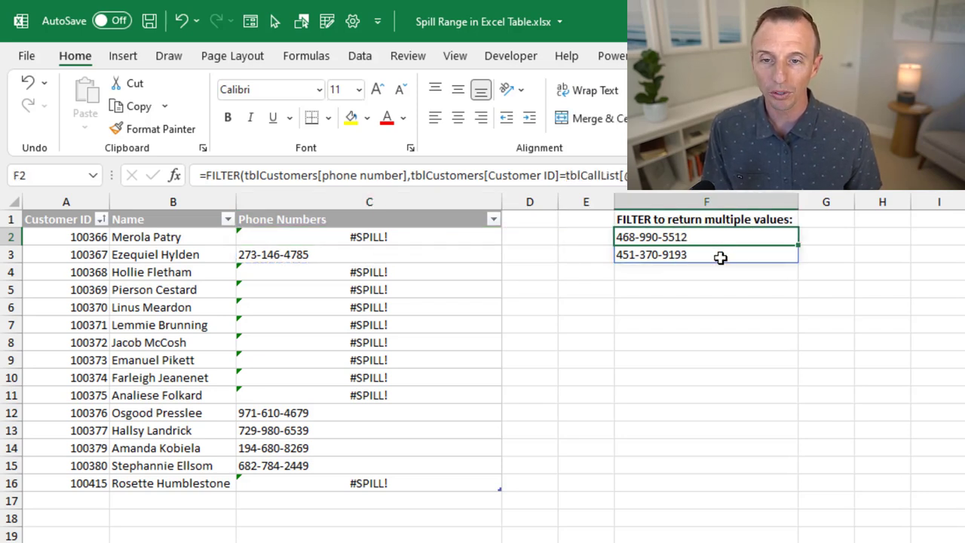
pyautogui.click(422, 236)
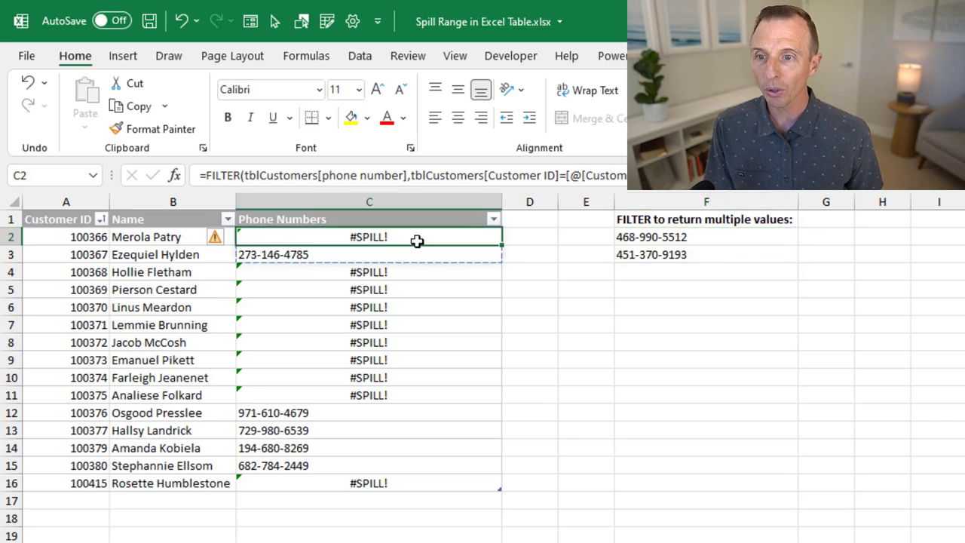
pyautogui.click(322, 272)
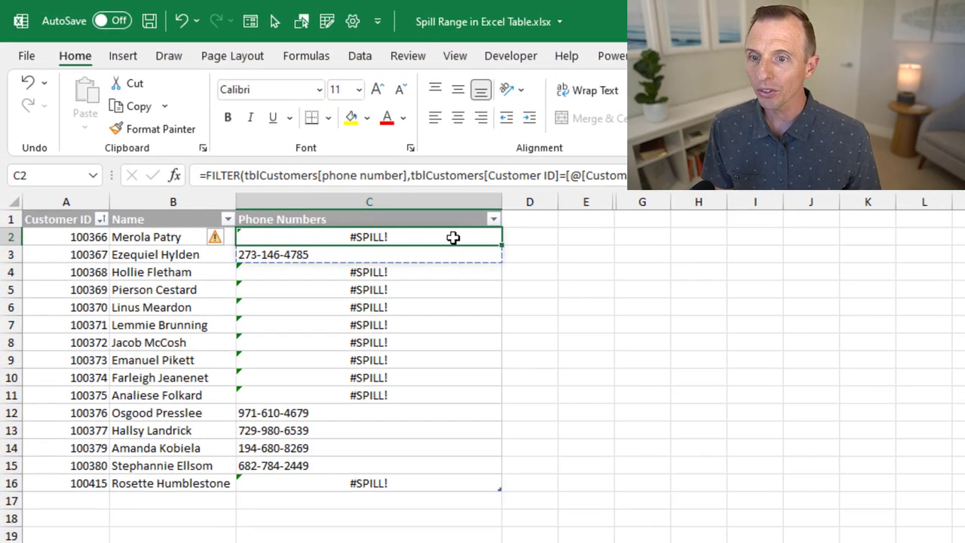
# Wrap C2's FILTER formula in TEXTJOIN(", ",TRUE, …) so each customer's numbers appear comma-separated
pyautogui.doubleClick(452, 237)
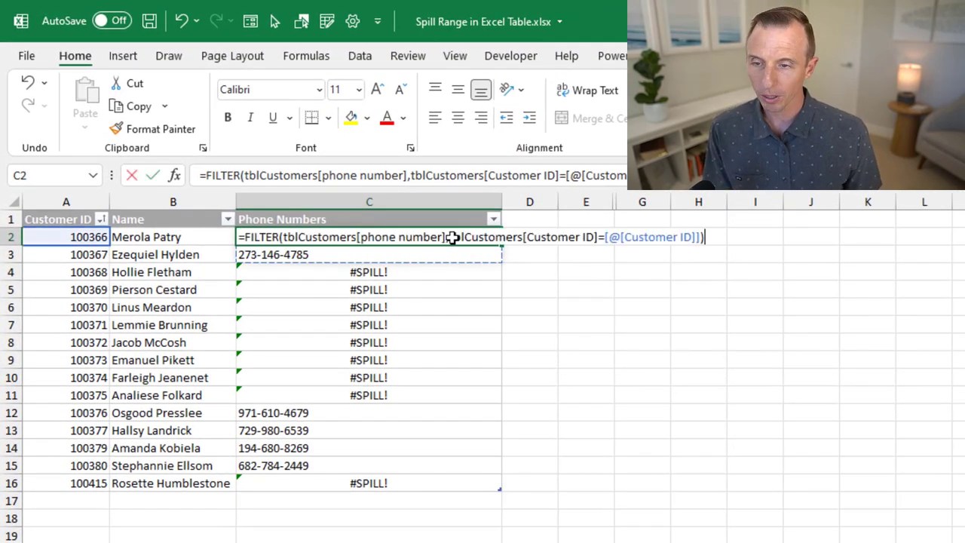
pyautogui.click(246, 238)
pyautogui.write('t')
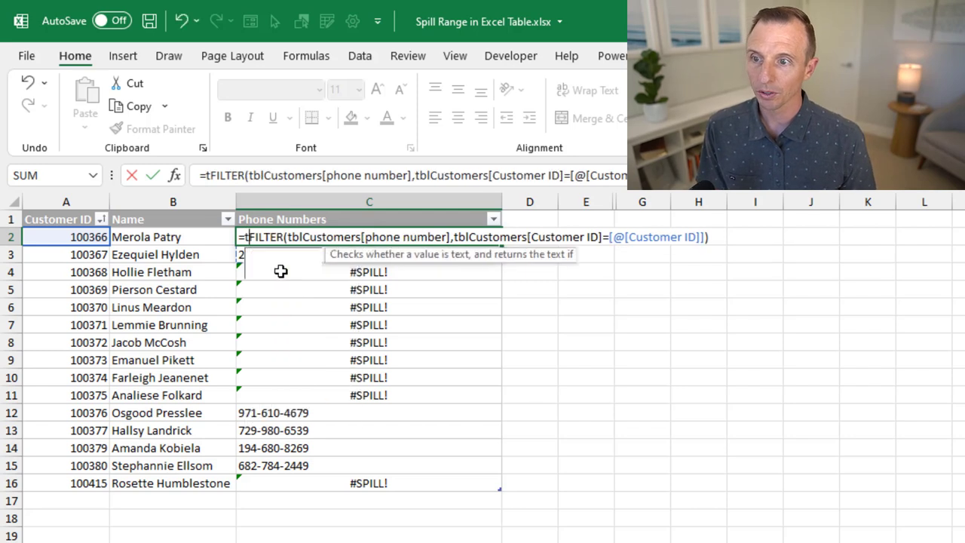
pyautogui.write('ex')
pyautogui.click(280, 270)
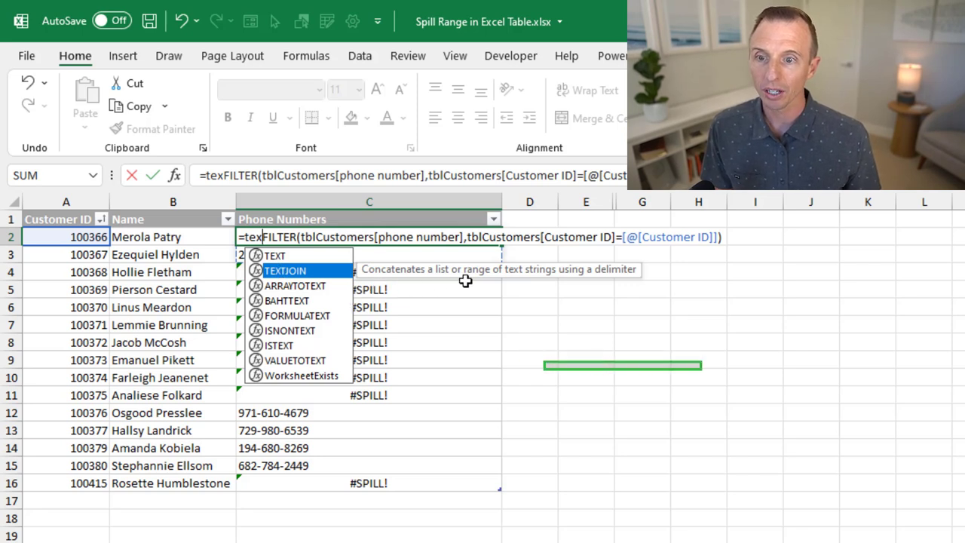
pyautogui.press('Tab')
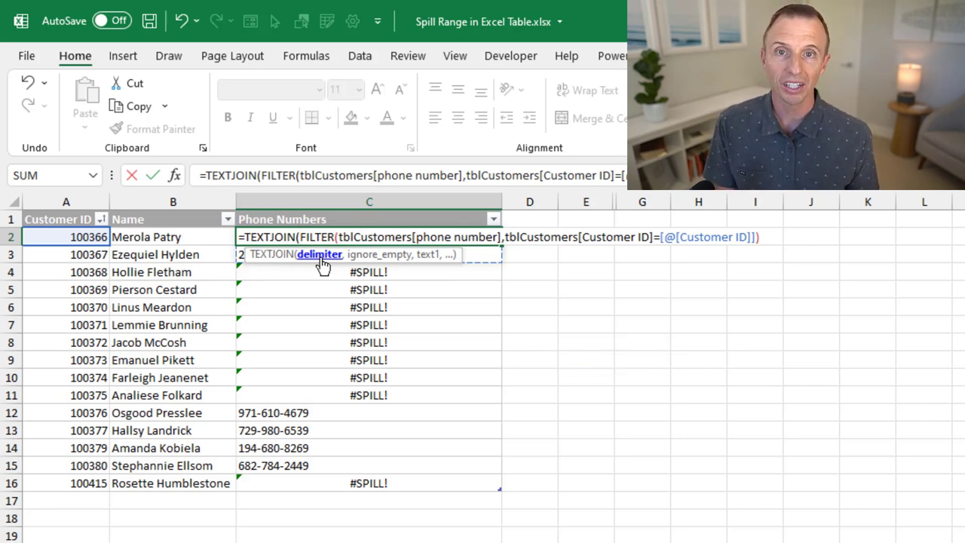
pyautogui.write('"')
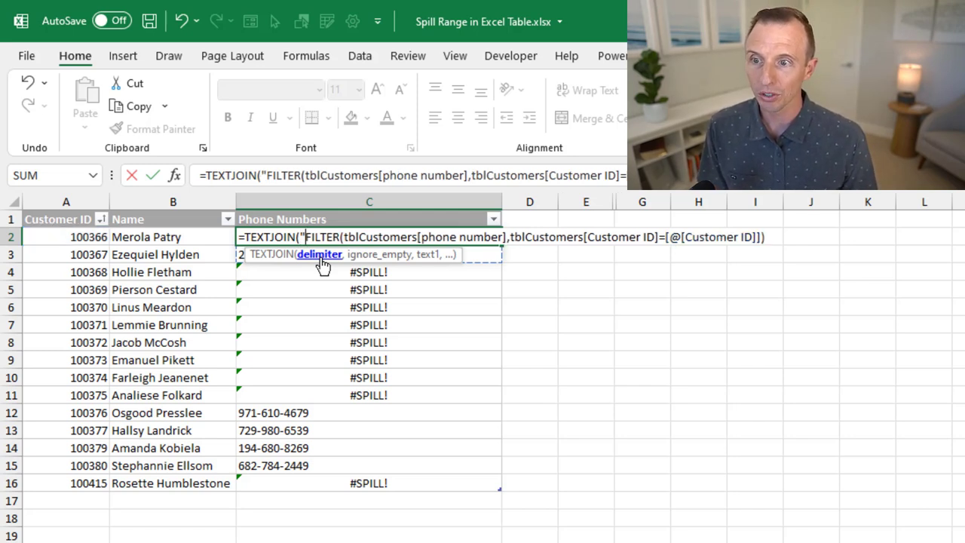
pyautogui.write(', ')
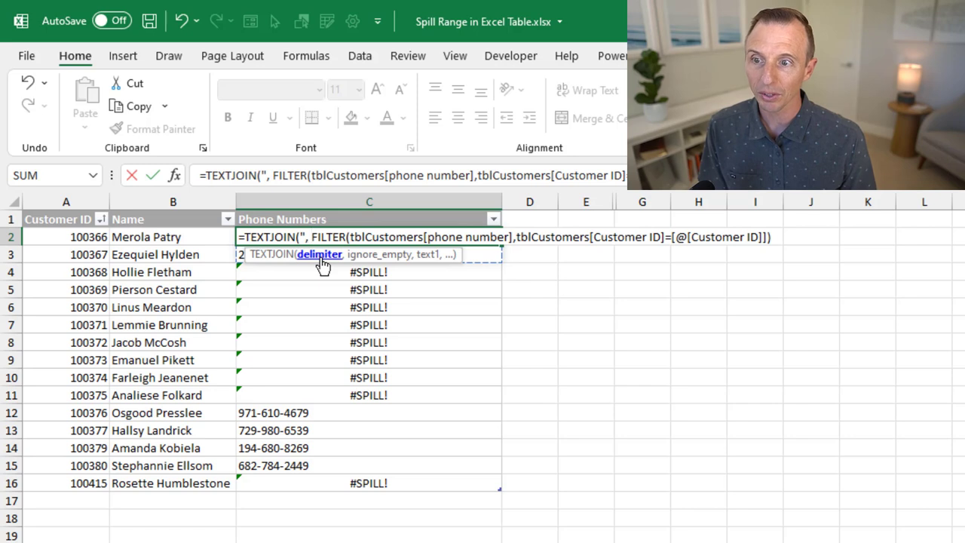
pyautogui.write('"')
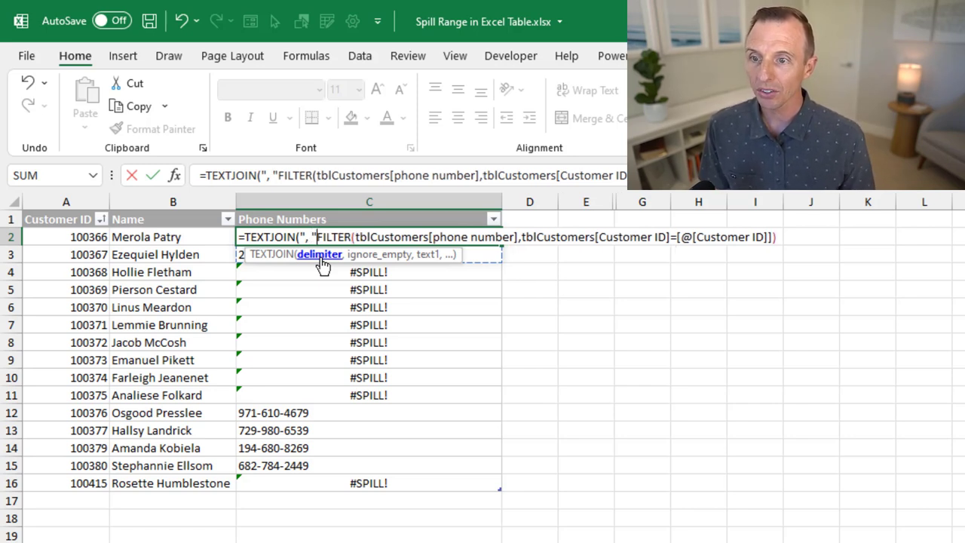
pyautogui.write(',true')
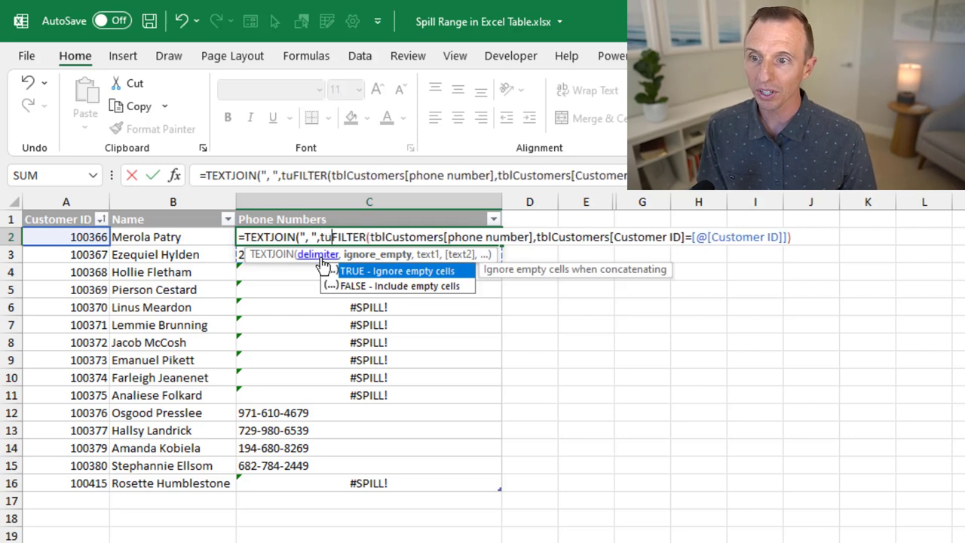
pyautogui.write(',')
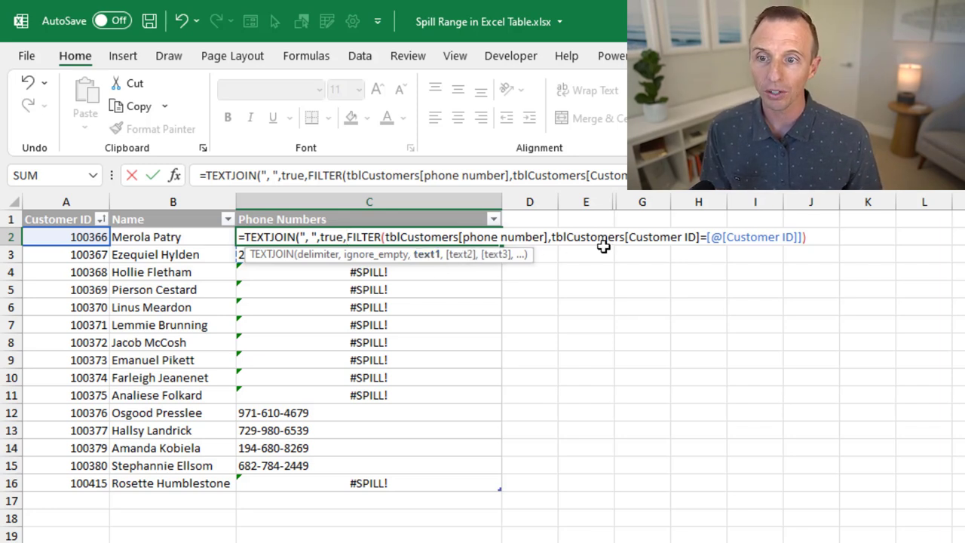
pyautogui.click(811, 236)
pyautogui.write(')')
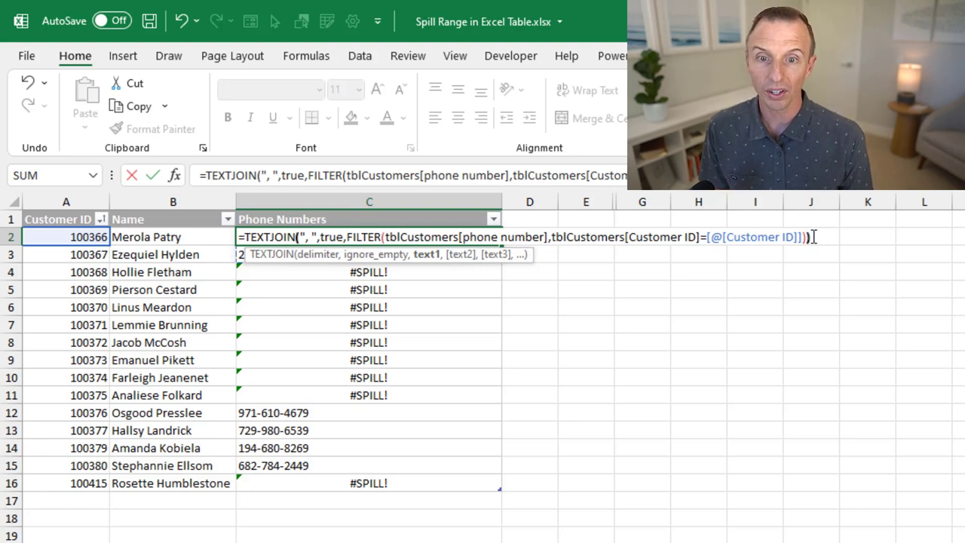
pyautogui.press('Return')
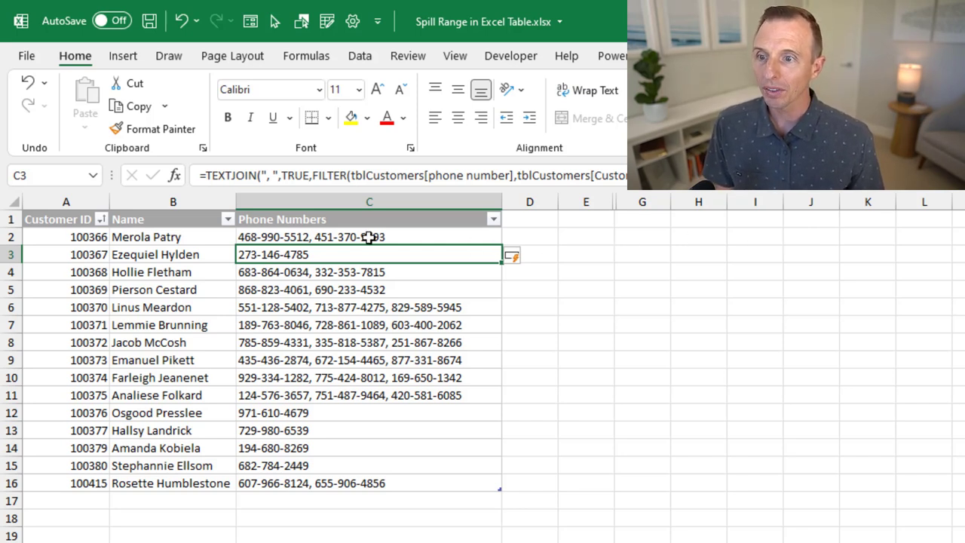
# Change the TEXTJOIN delimiter in C2 from a comma to a pipe " | "
pyautogui.click(305, 237)
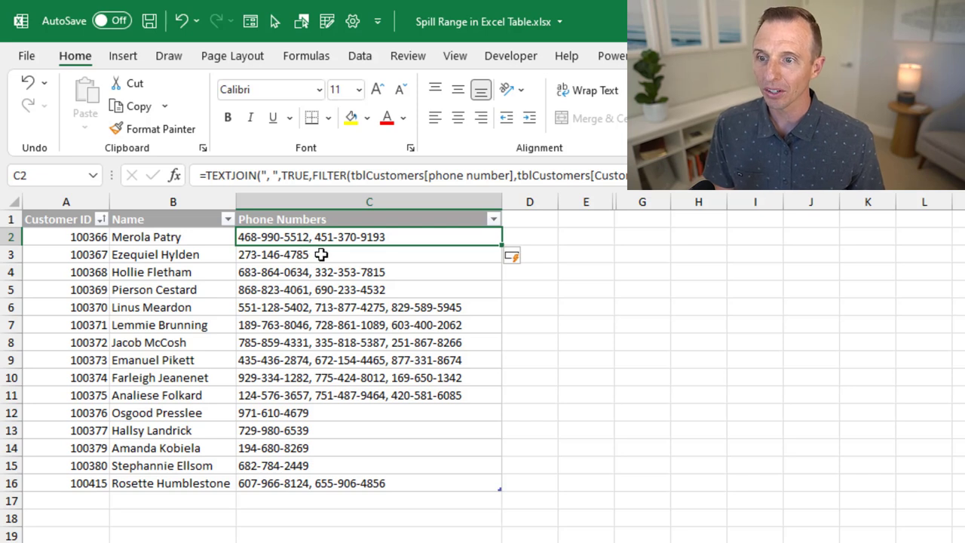
pyautogui.press('F2')
pyautogui.click(310, 240)
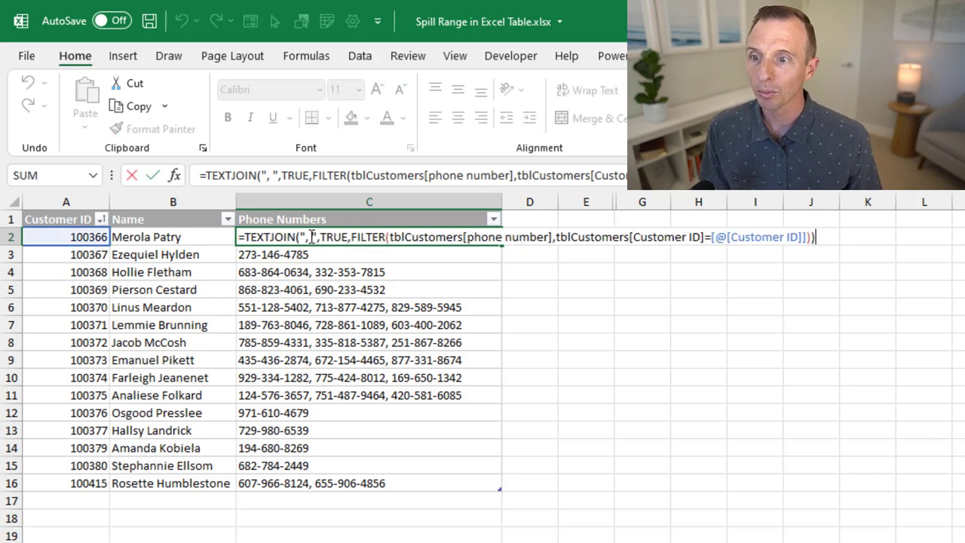
pyautogui.press('BackSpace')
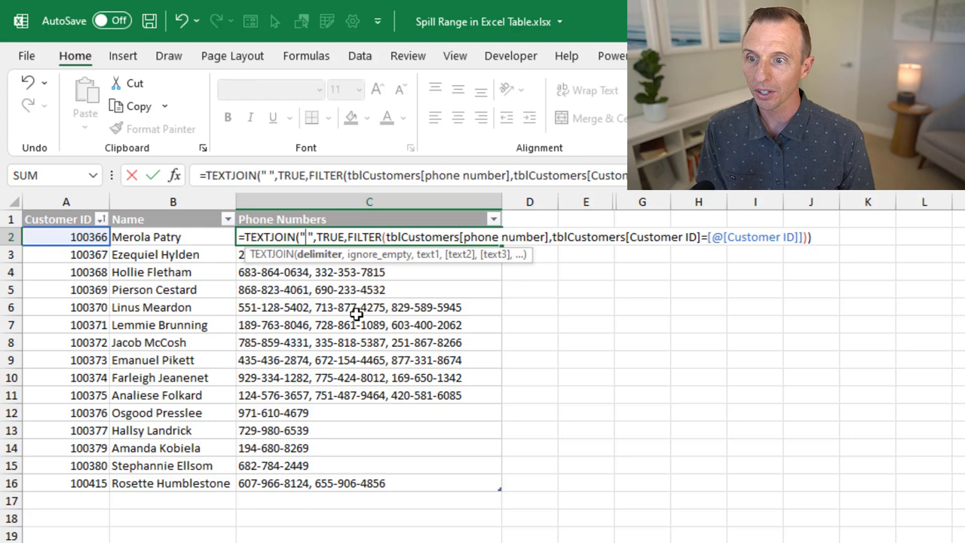
pyautogui.write('|')
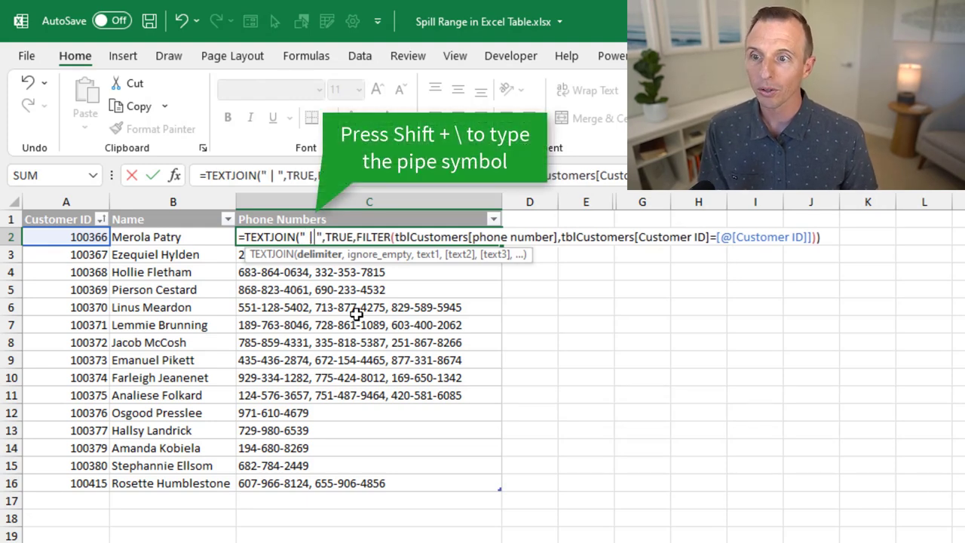
pyautogui.press('Return')
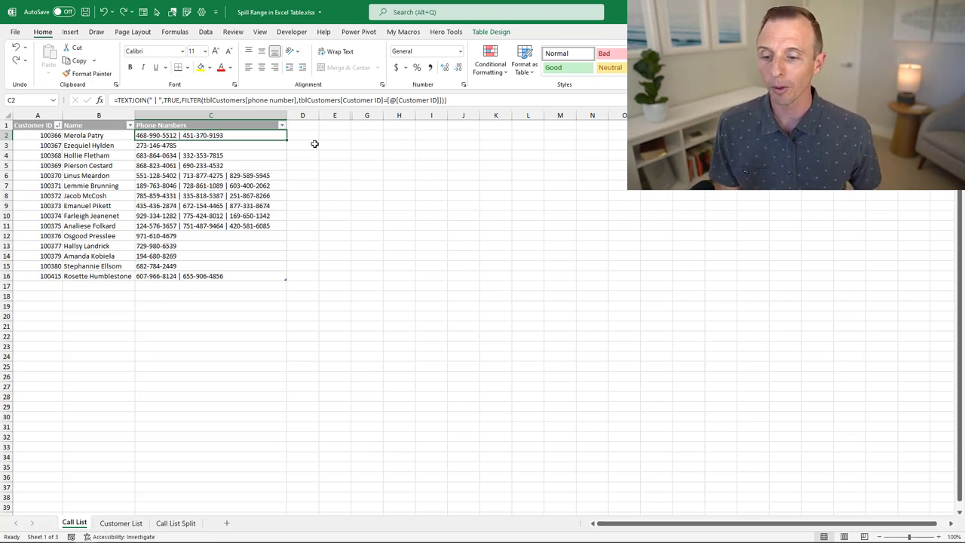
# On the Call List Split sheet, insert INDEX in front of C3's FILTER formula
pyautogui.click(176, 523)
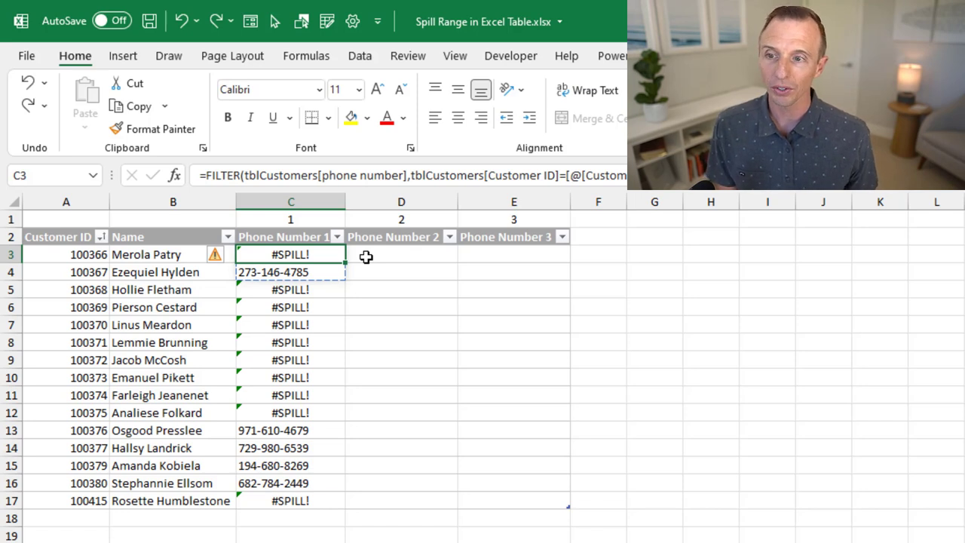
pyautogui.doubleClick(257, 256)
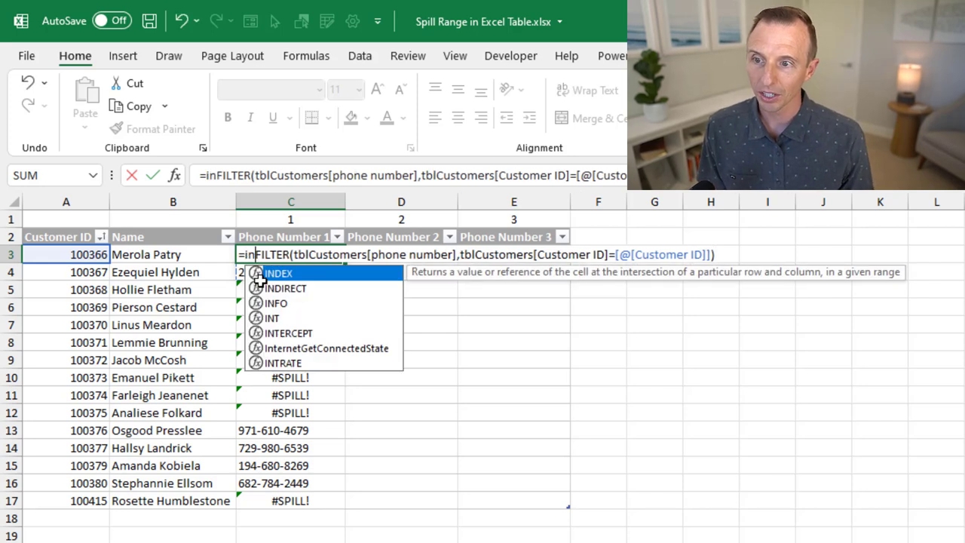
pyautogui.write('dex')
pyautogui.press('Tab')
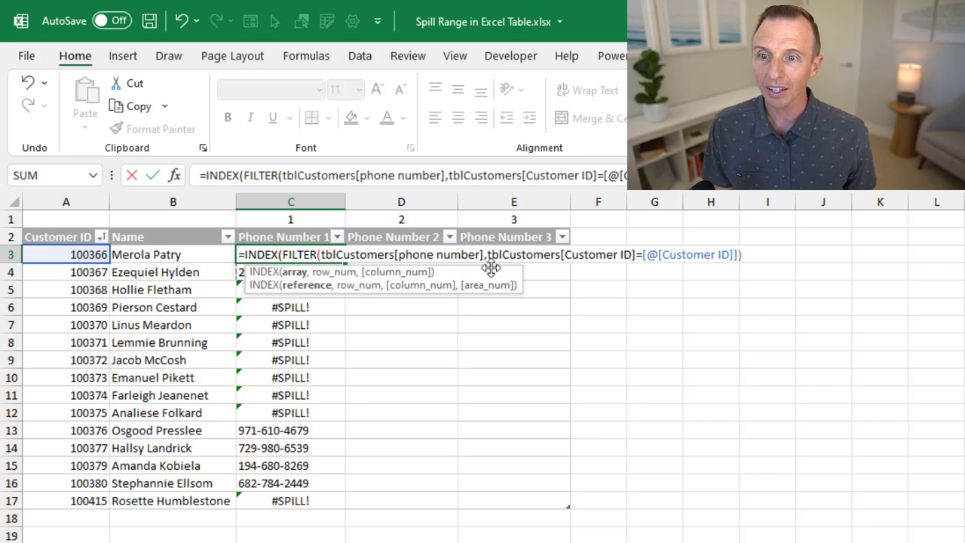
# Give INDEX the column number C$1 instead of a hard-coded 1 and commit the formula
pyautogui.click(753, 256)
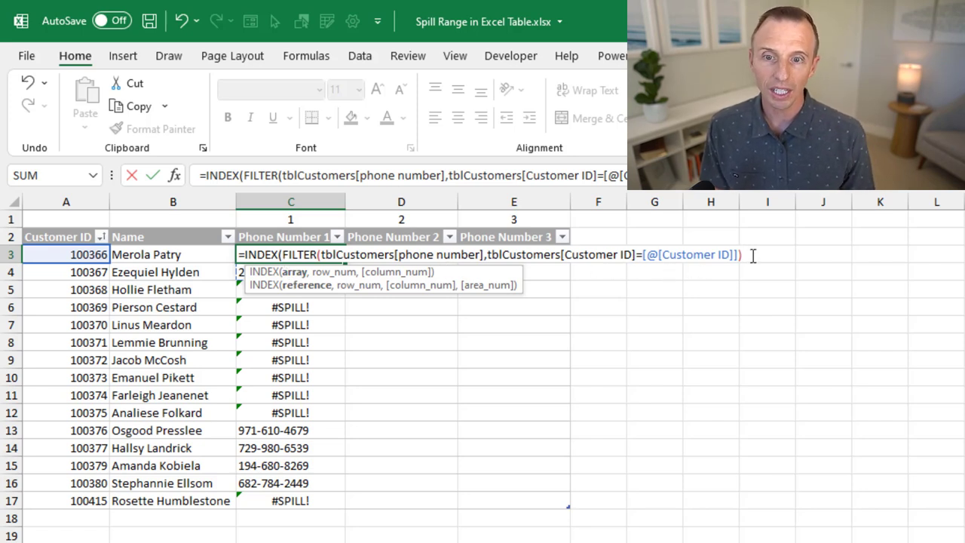
pyautogui.write(',')
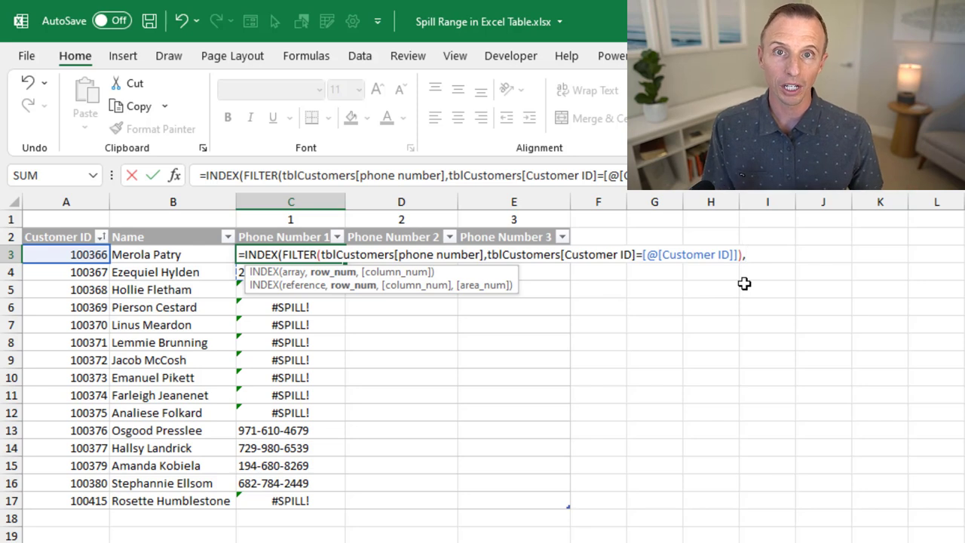
pyautogui.write('1')
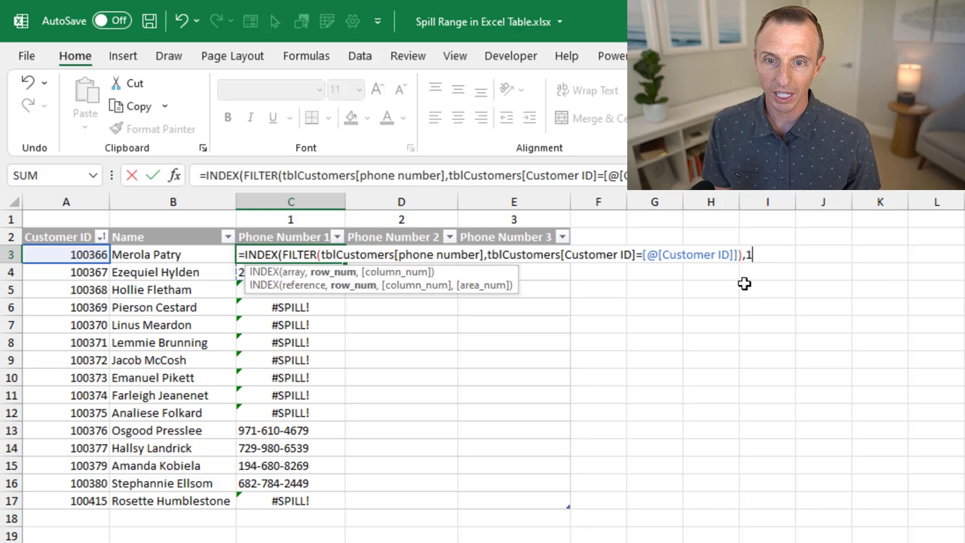
pyautogui.press('BackSpace')
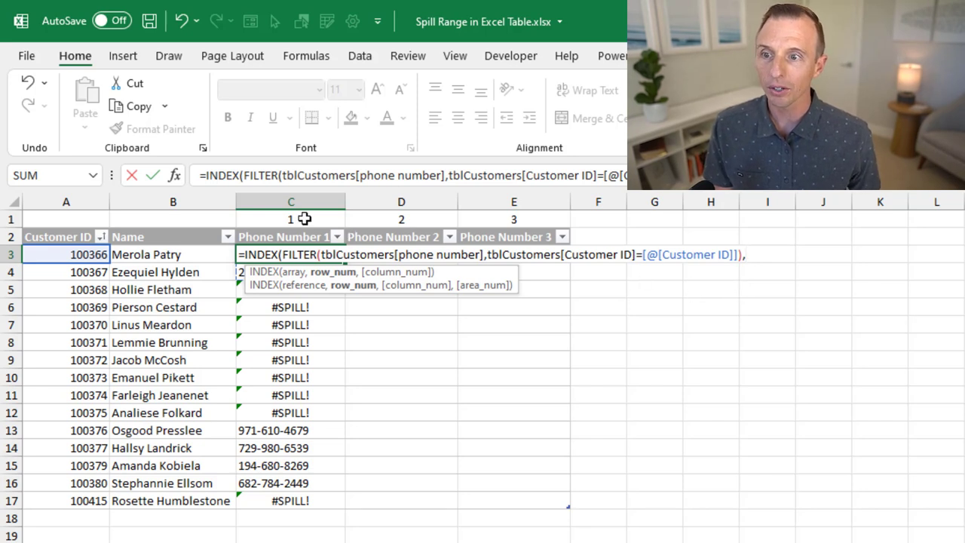
pyautogui.click(304, 218)
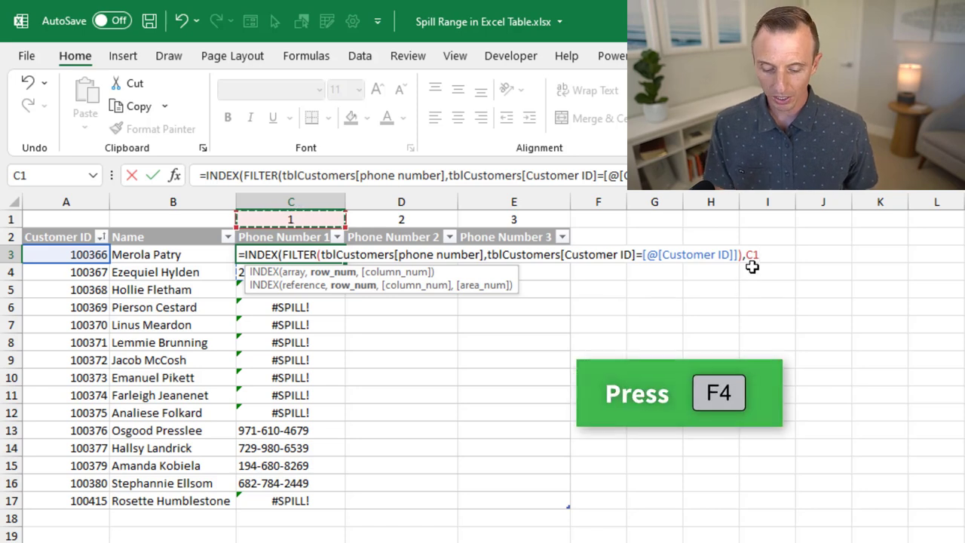
pyautogui.press('F4')
pyautogui.press('F4')
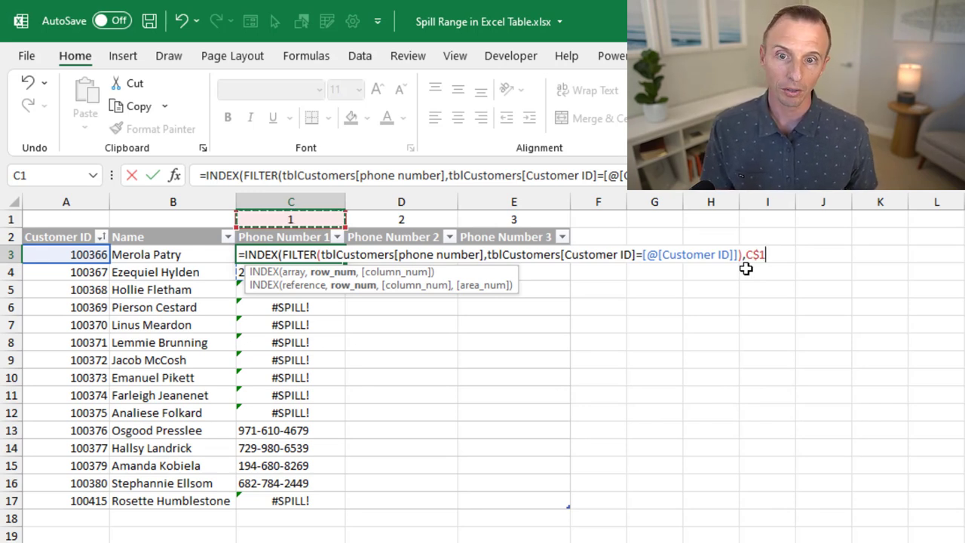
pyautogui.click(775, 256)
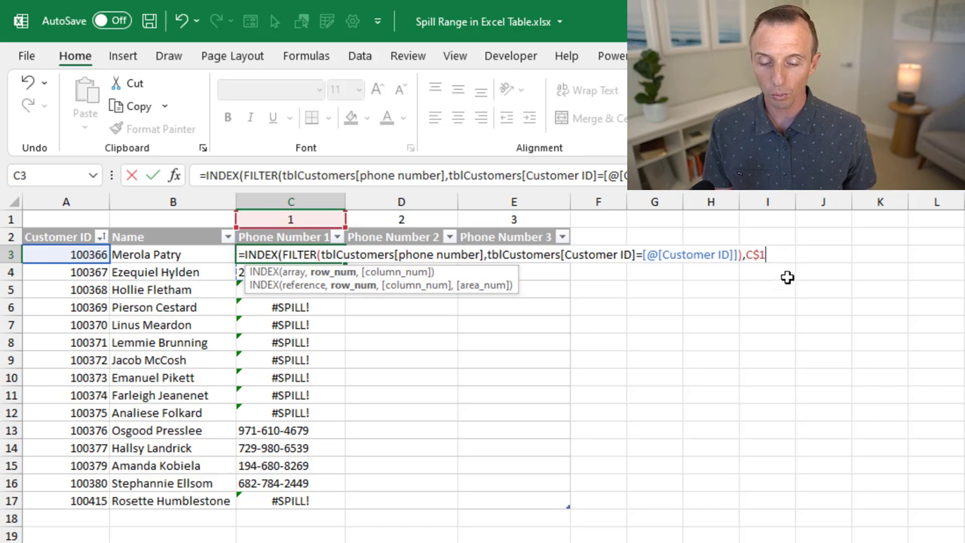
pyautogui.write(')')
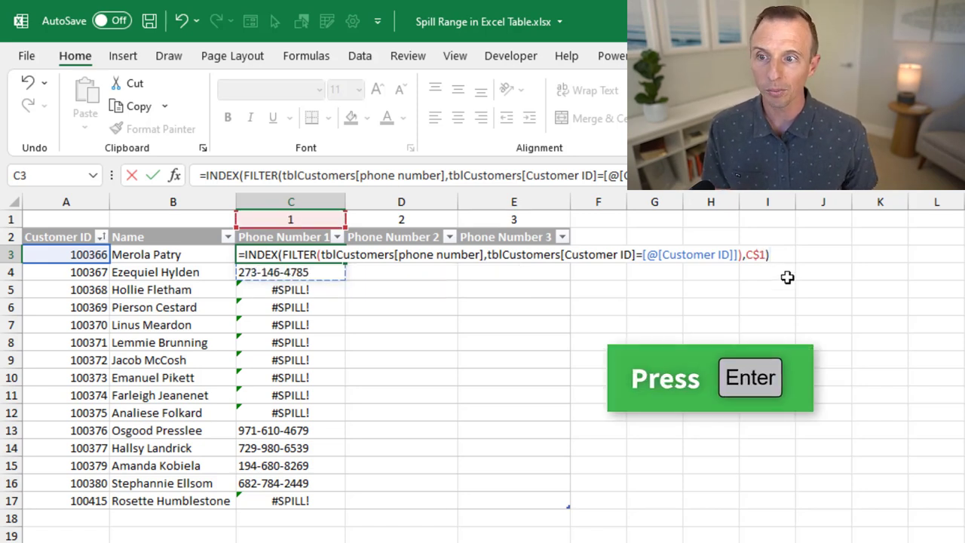
pyautogui.press('Return')
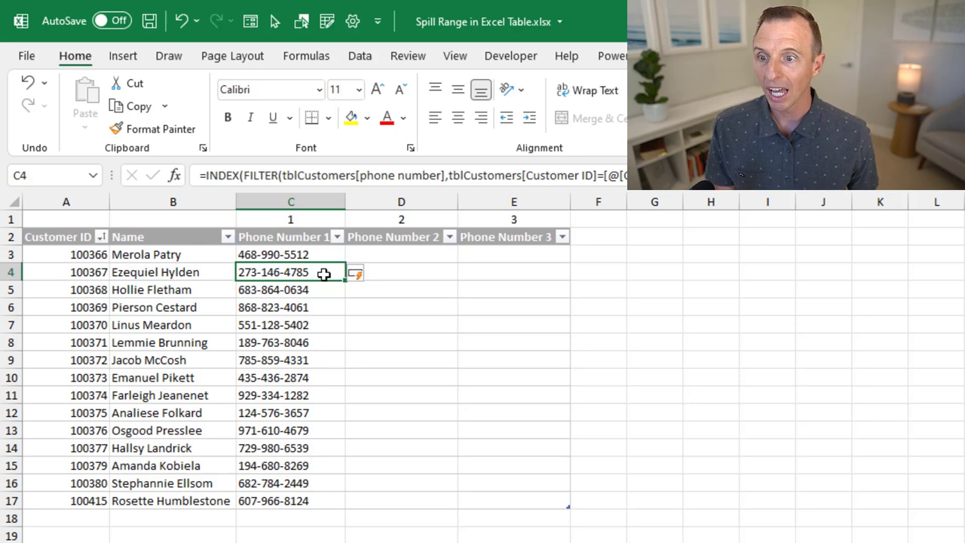
# Copy C3's INDEX/FILTER formula into D3 and E3, checking that D3 references D$1
pyautogui.click(321, 254)
pyautogui.hotkey('ctrl', 'c')
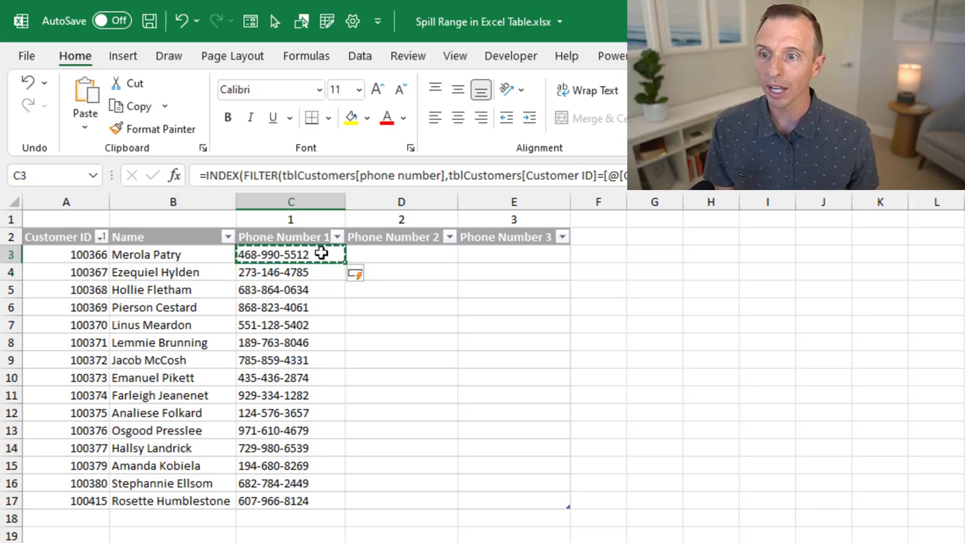
pyautogui.click(381, 256)
pyautogui.hotkey('ctrl', 'v')
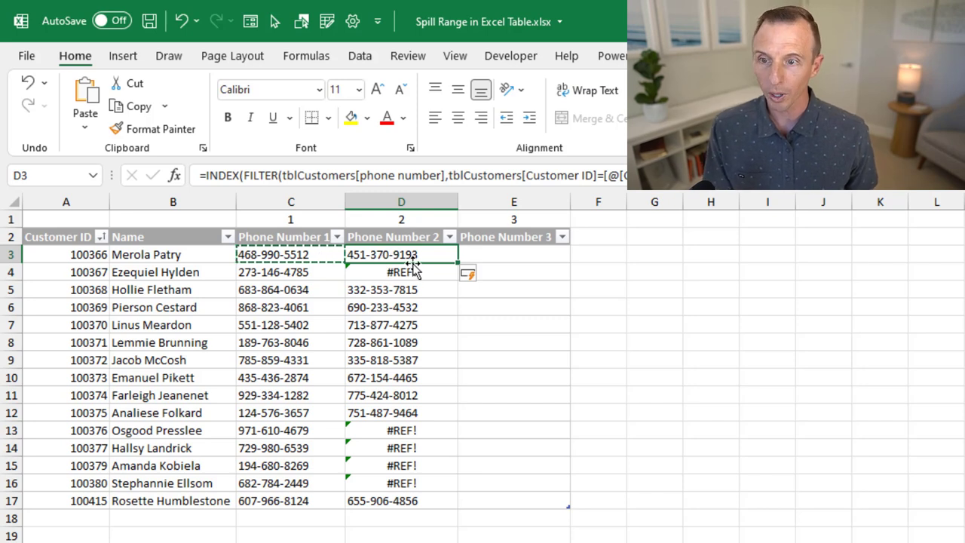
pyautogui.press('F2')
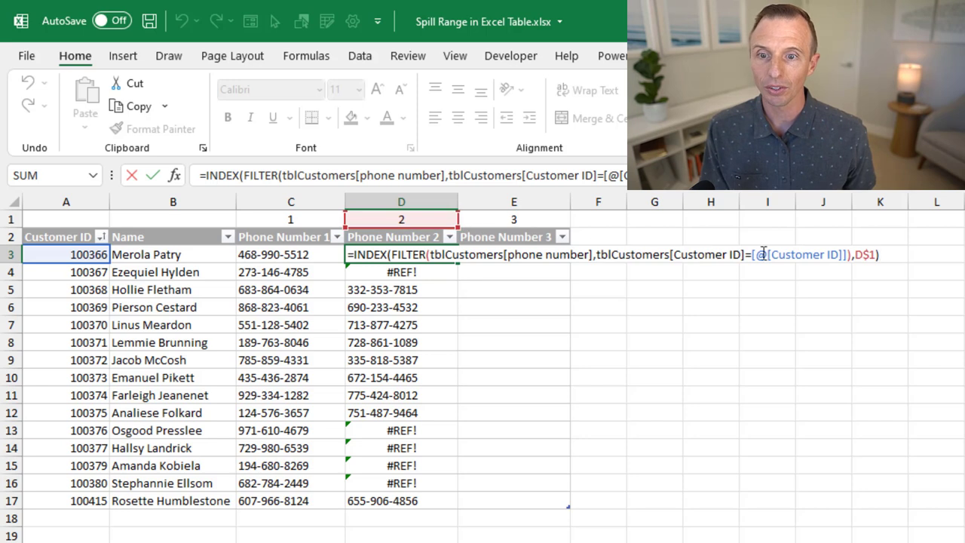
pyautogui.click(865, 255)
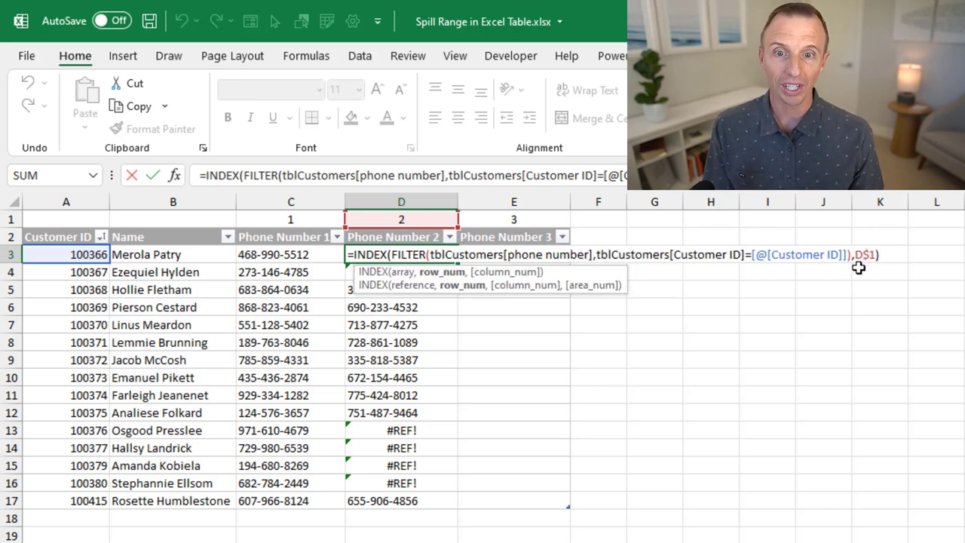
pyautogui.hotkey('ctrl', 'Return')
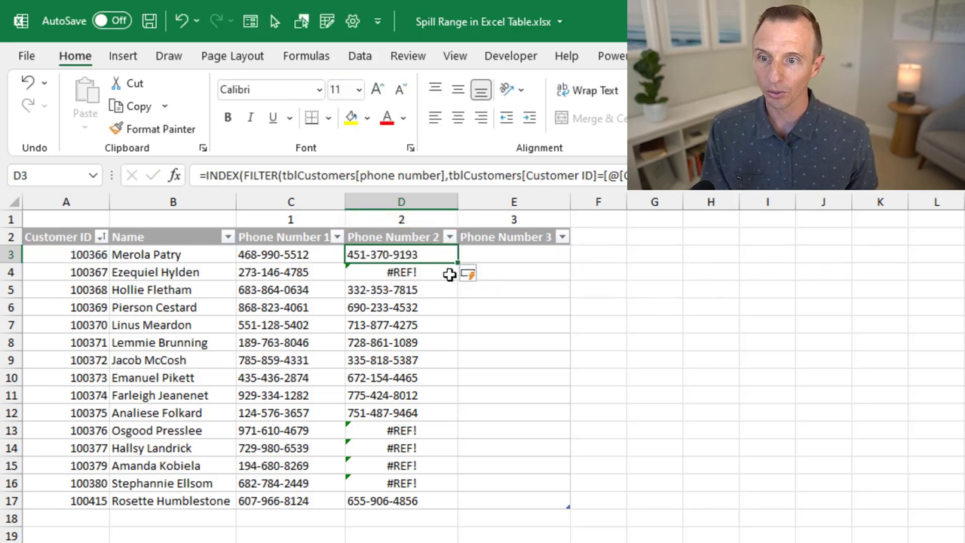
pyautogui.hotkey('ctrl', 'c')
pyautogui.click(490, 255)
pyautogui.hotkey('ctrl', 'v')
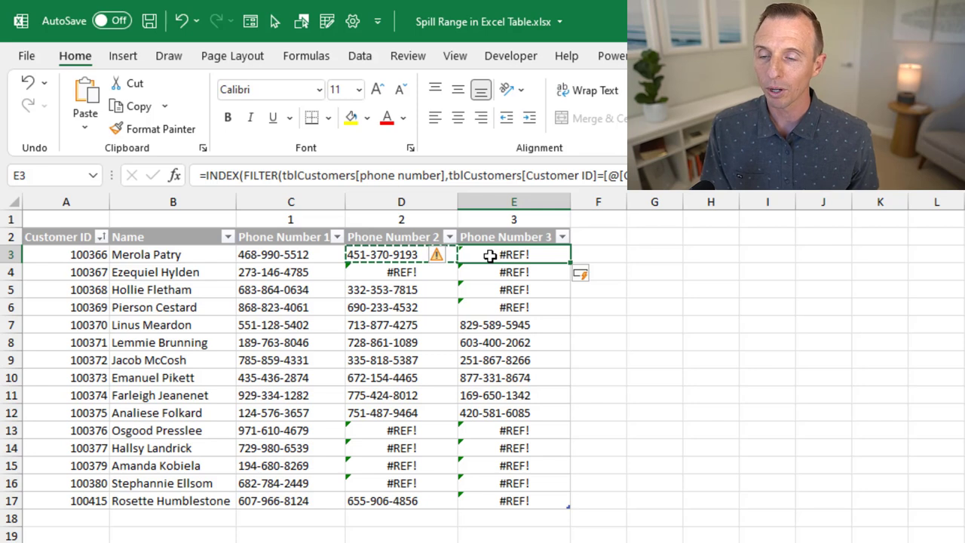
# Wrap C3's formula in IFERROR(…, "") so missing numbers show blank
pyautogui.click(263, 256)
pyautogui.press('F2')
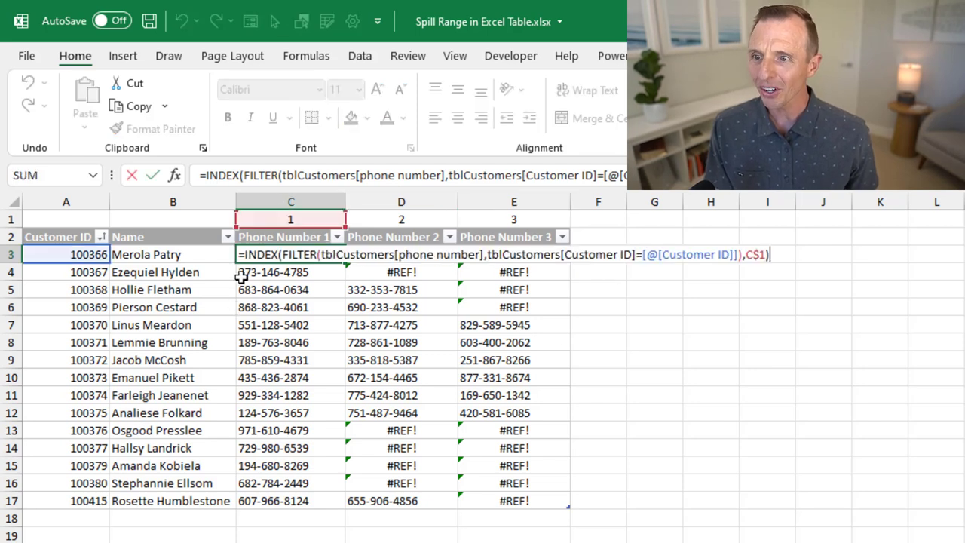
pyautogui.click(246, 255)
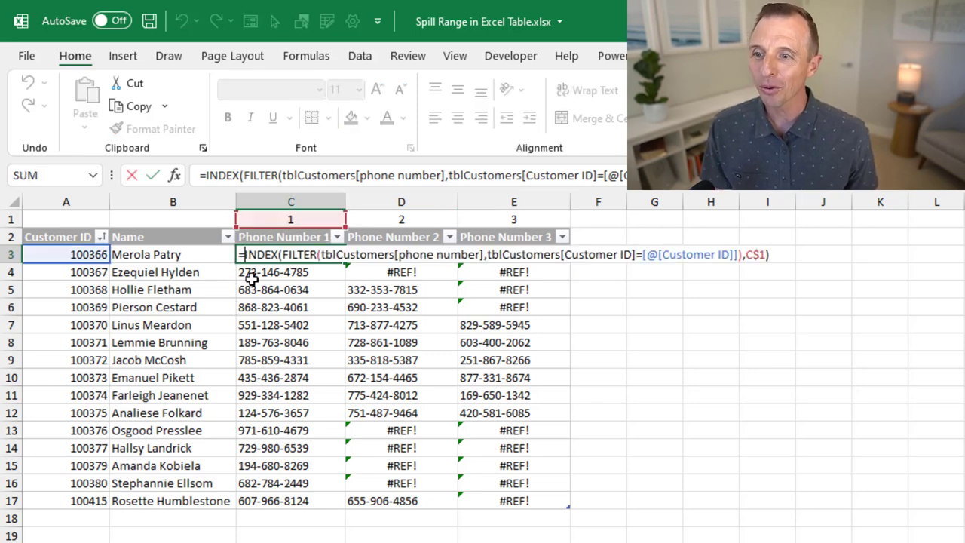
pyautogui.write('ife')
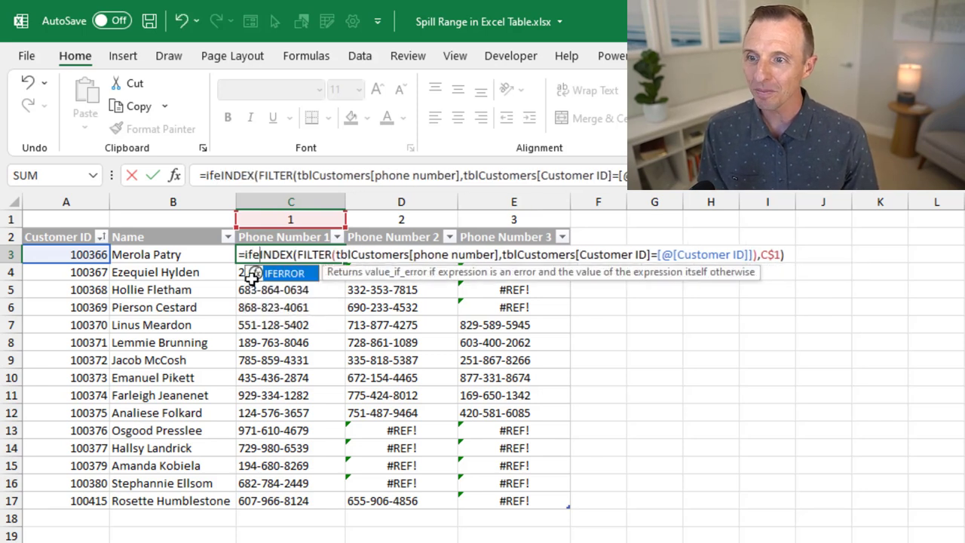
pyautogui.press('Tab')
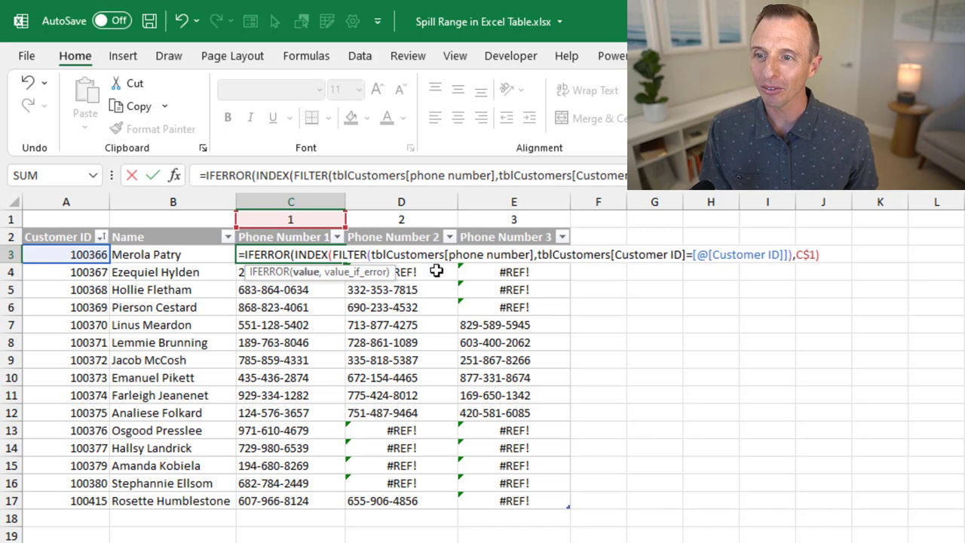
pyautogui.click(821, 254)
pyautogui.write(')')
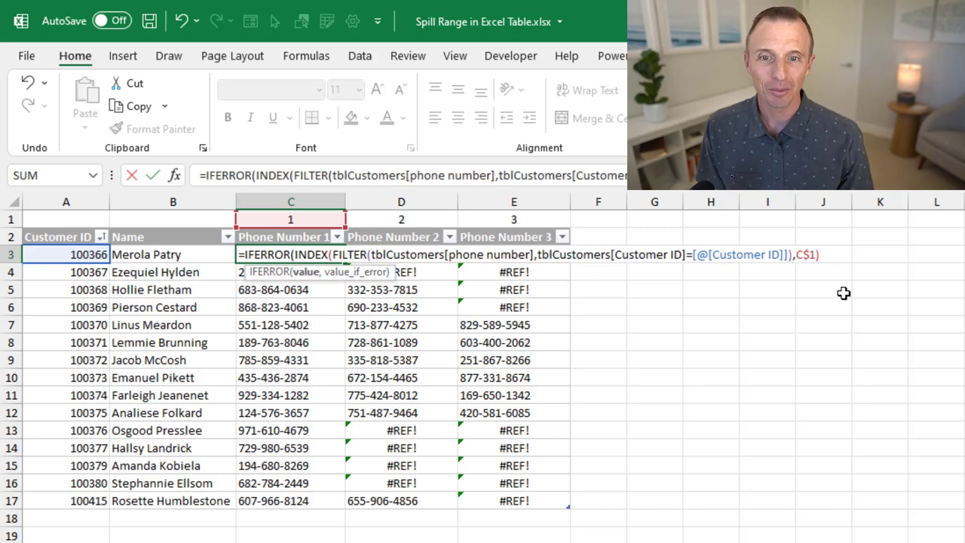
pyautogui.write(',""')
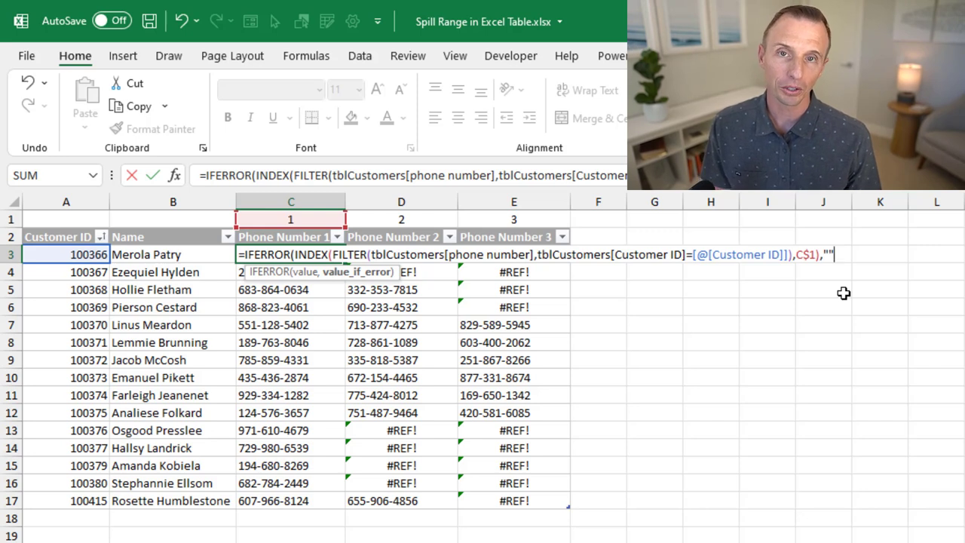
pyautogui.write(')')
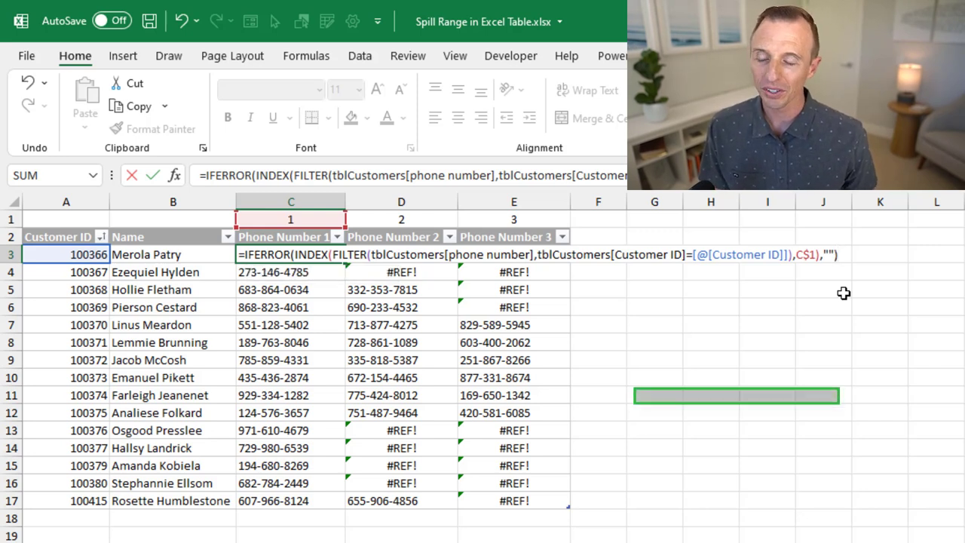
pyautogui.press('Return')
# Copy the IFERROR formula from C3 into D3 and E3
pyautogui.press('Up')
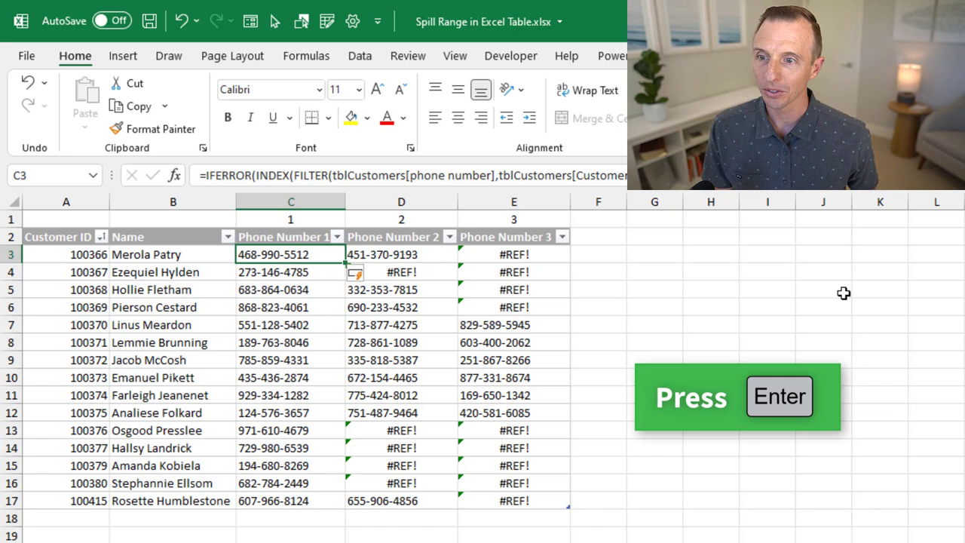
pyautogui.hotkey('ctrl', 'c')
pyautogui.press('Right')
pyautogui.hotkey('ctrl', 'v')
pyautogui.press('Right')
pyautogui.hotkey('ctrl', 'v')
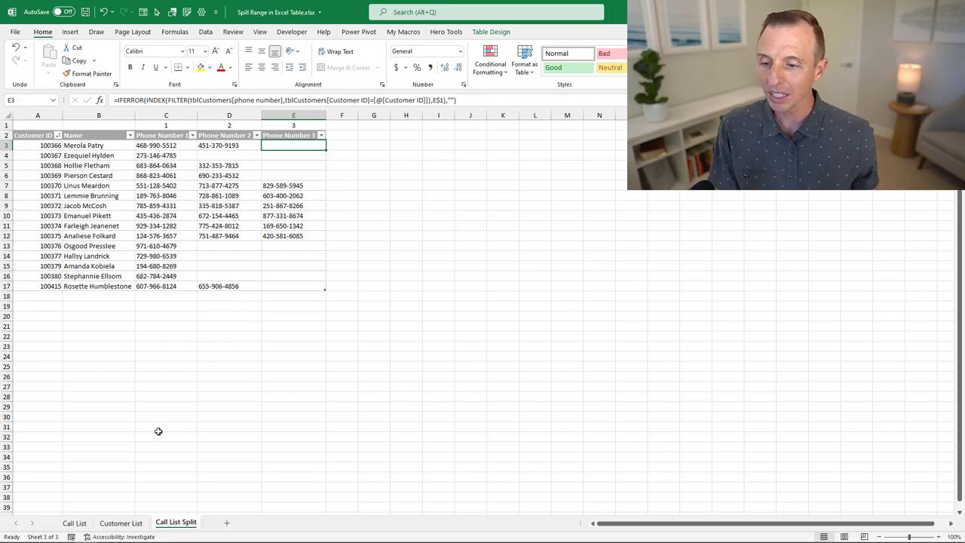
# On the Customer List sheet, review the COUNTIF phone count in E2 and the MAX of 3 in H2
pyautogui.click(124, 523)
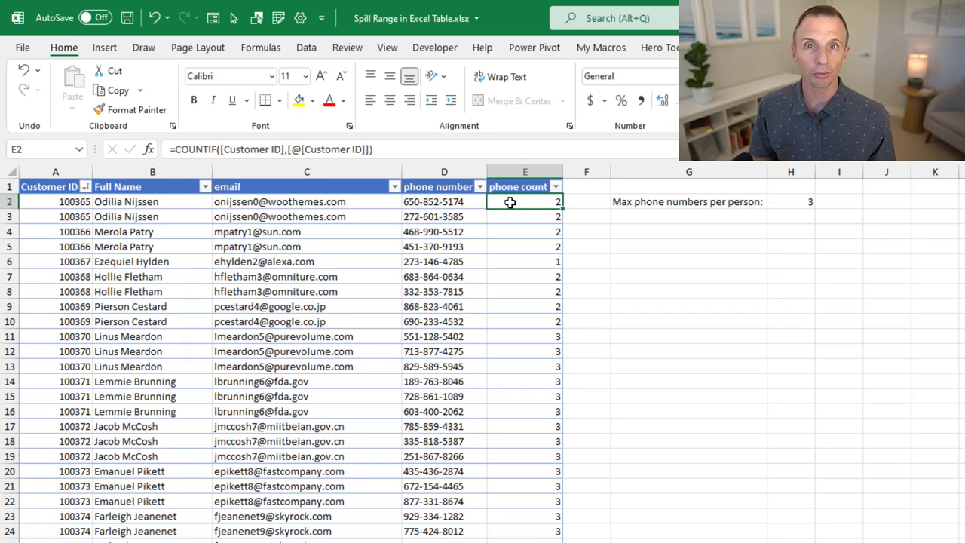
pyautogui.press('F2')
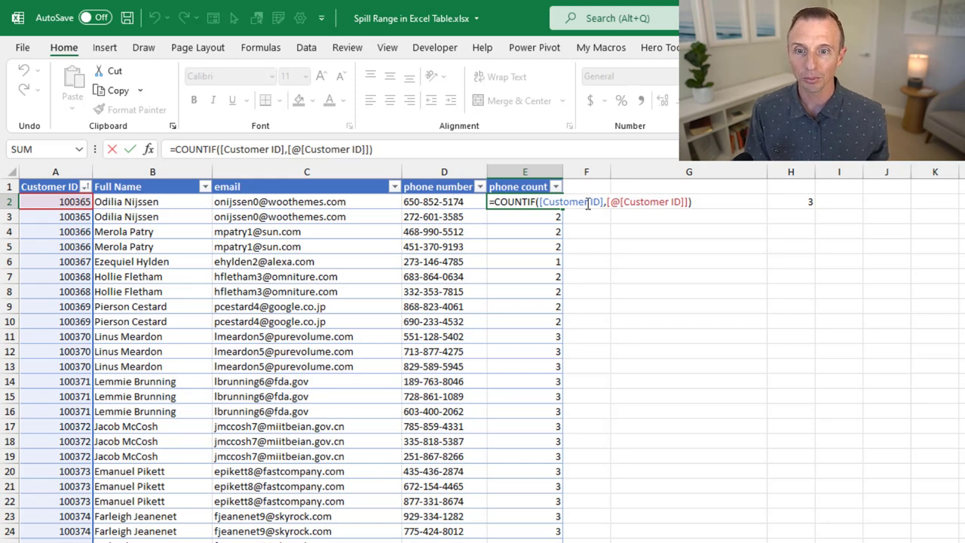
pyautogui.press('Escape')
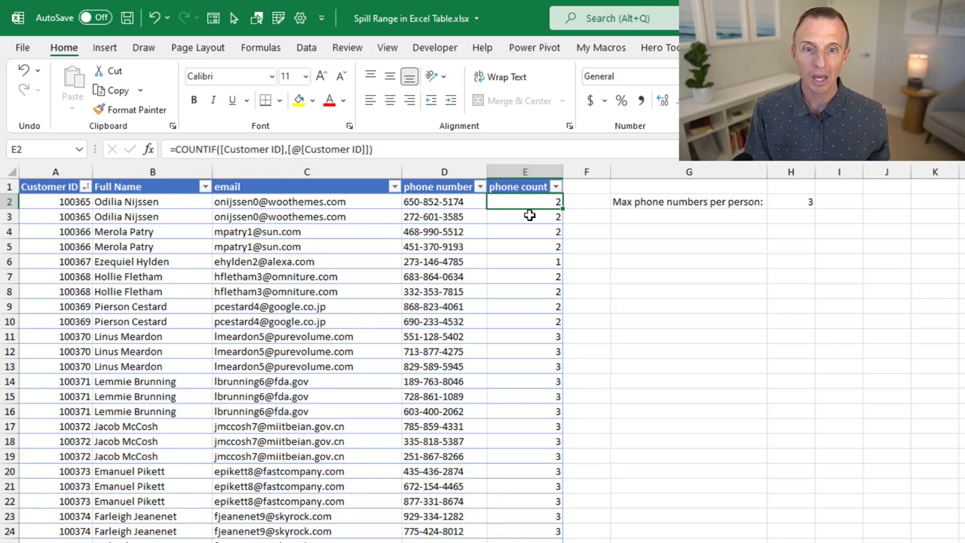
pyautogui.click(779, 201)
pyautogui.press('F2')
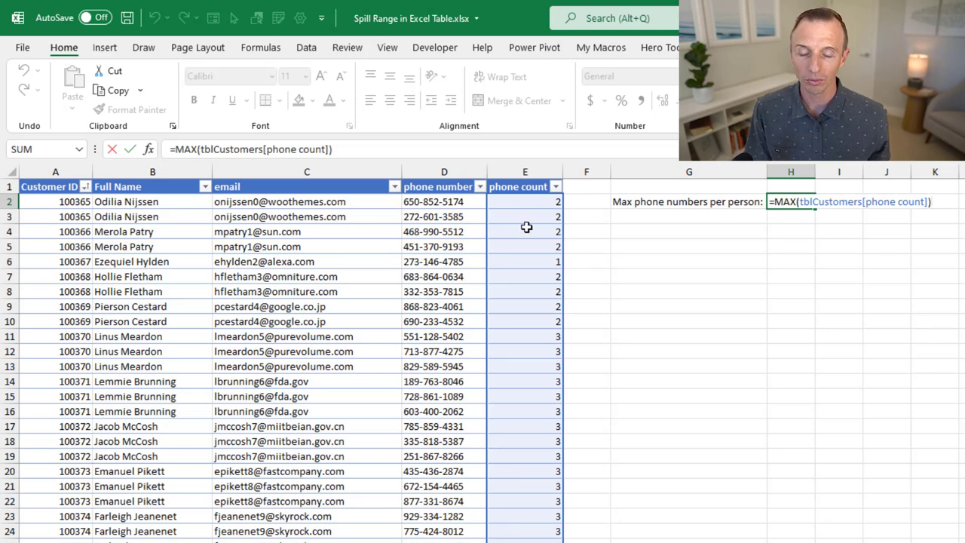
pyautogui.hotkey('ctrl', 'Return')
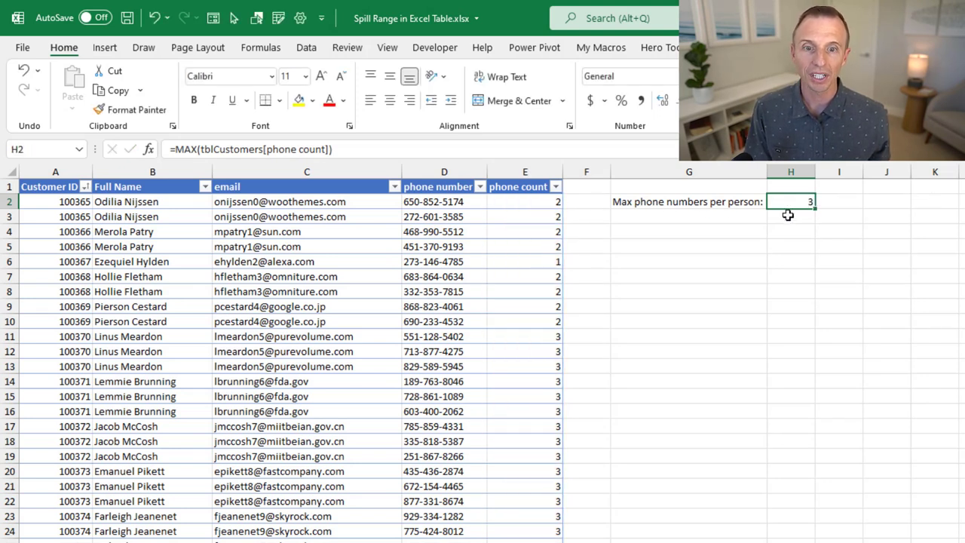